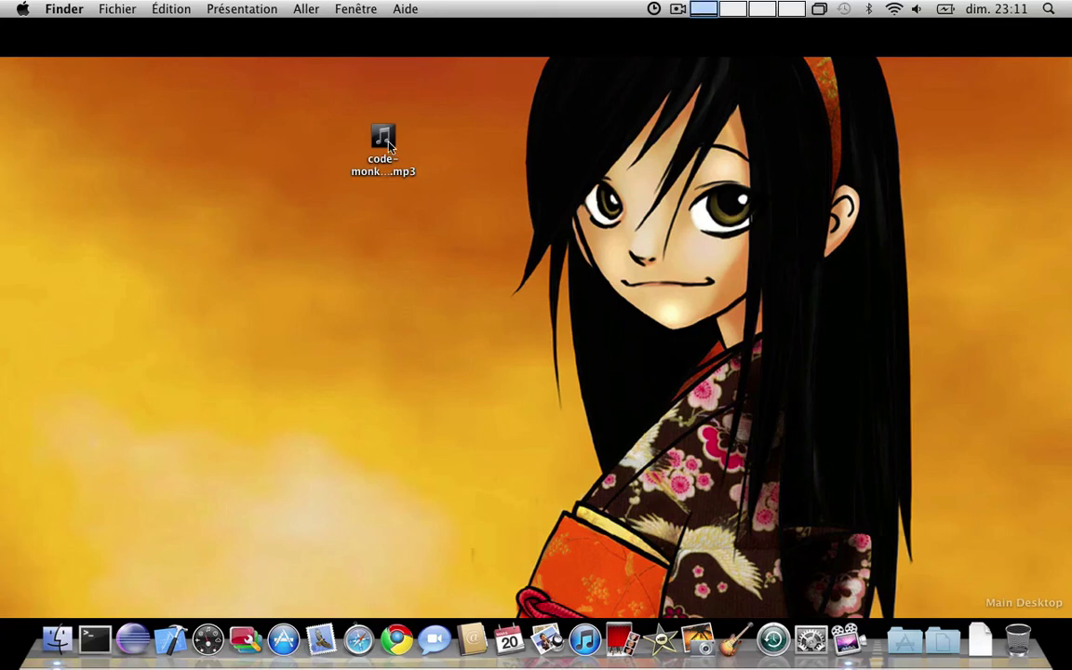
# Step: Play the code-monkeys mp3 in RealPlayer and launch TextEdit from Spotlight
pyautogui.doubleClick(390, 145)
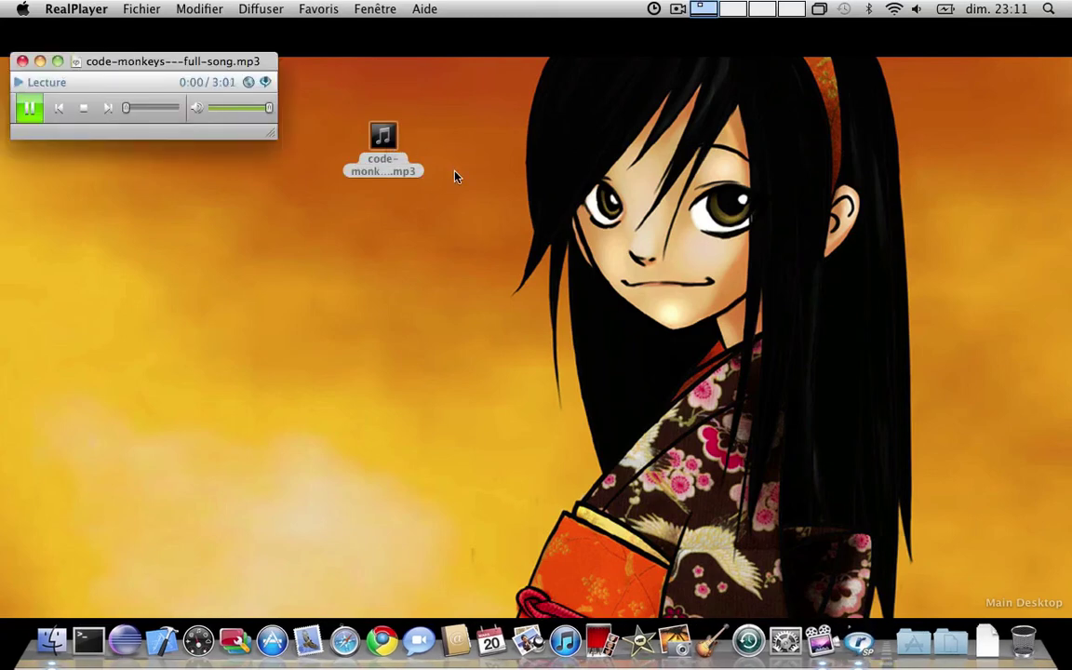
pyautogui.press('super+space')
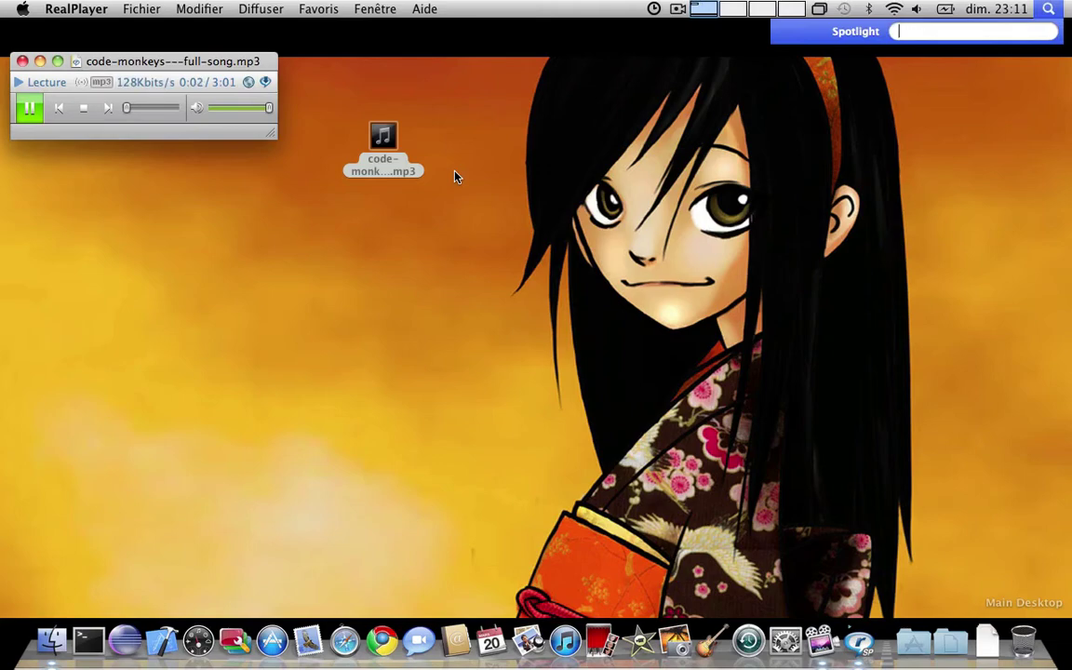
pyautogui.write('edit')
pyautogui.press('Return')
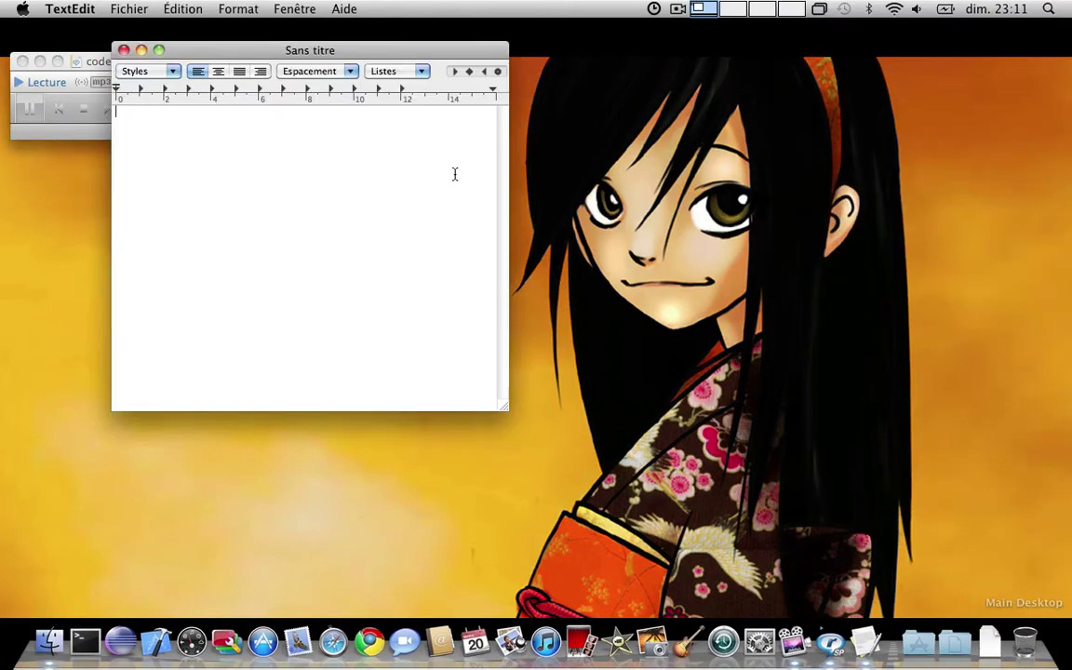
# Step: Enlarge the note's text, type 'Ynot is funny !!!', and start a 'Let's code' line
pyautogui.press('shift+super+t')
pyautogui.write('Ynot is fu')
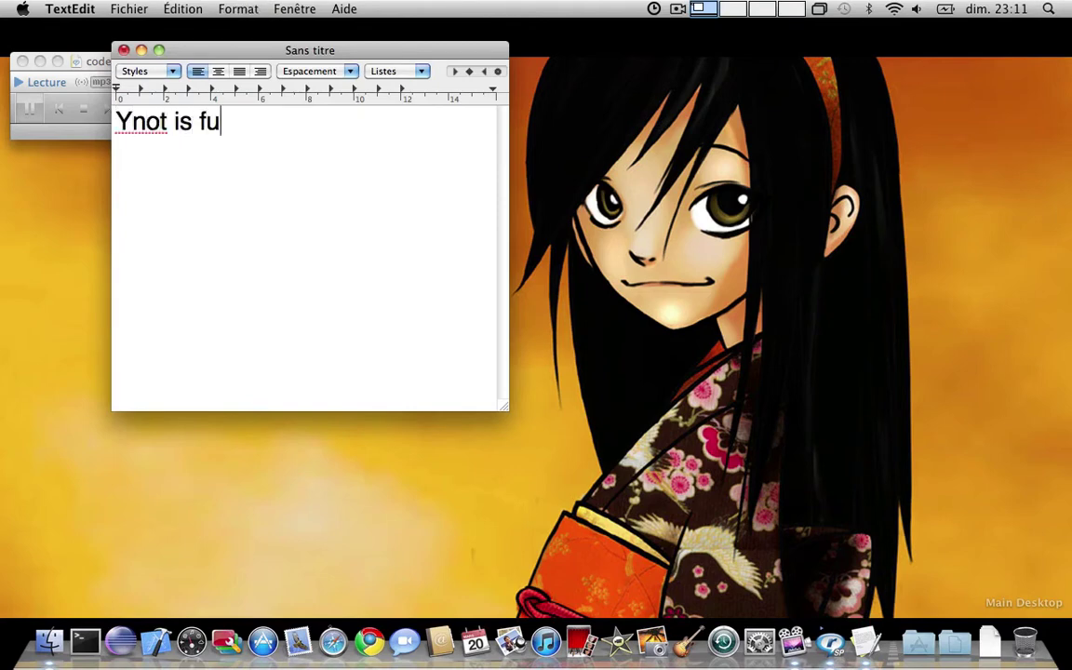
pyautogui.write('nny')
pyautogui.write(' !!')
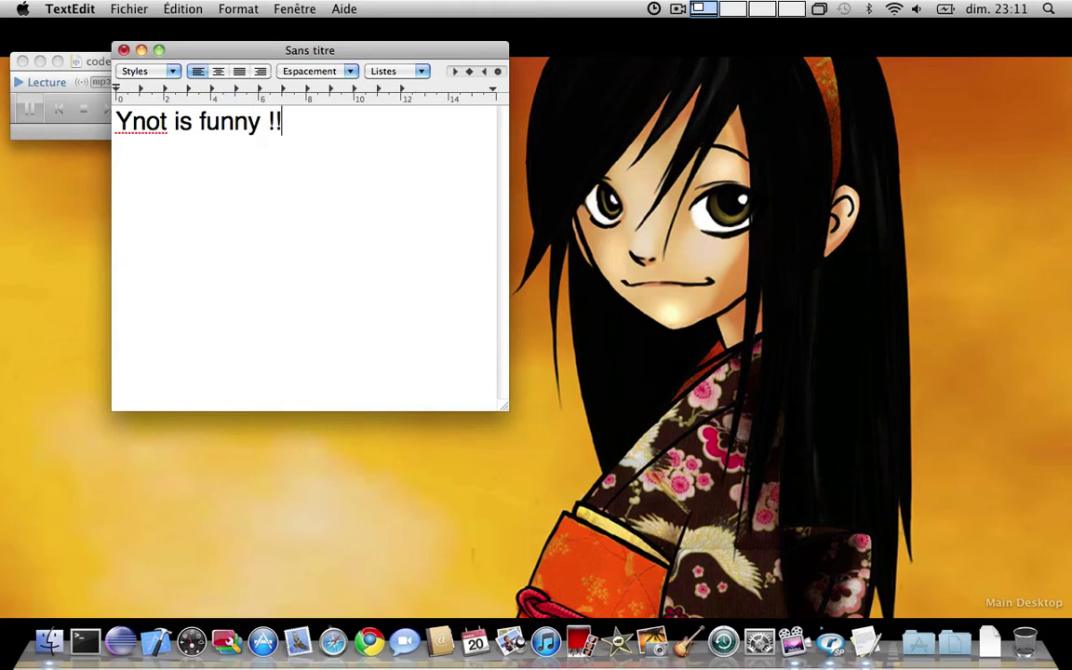
pyautogui.write('!')
pyautogui.press('Return')
pyautogui.write("Let's c")
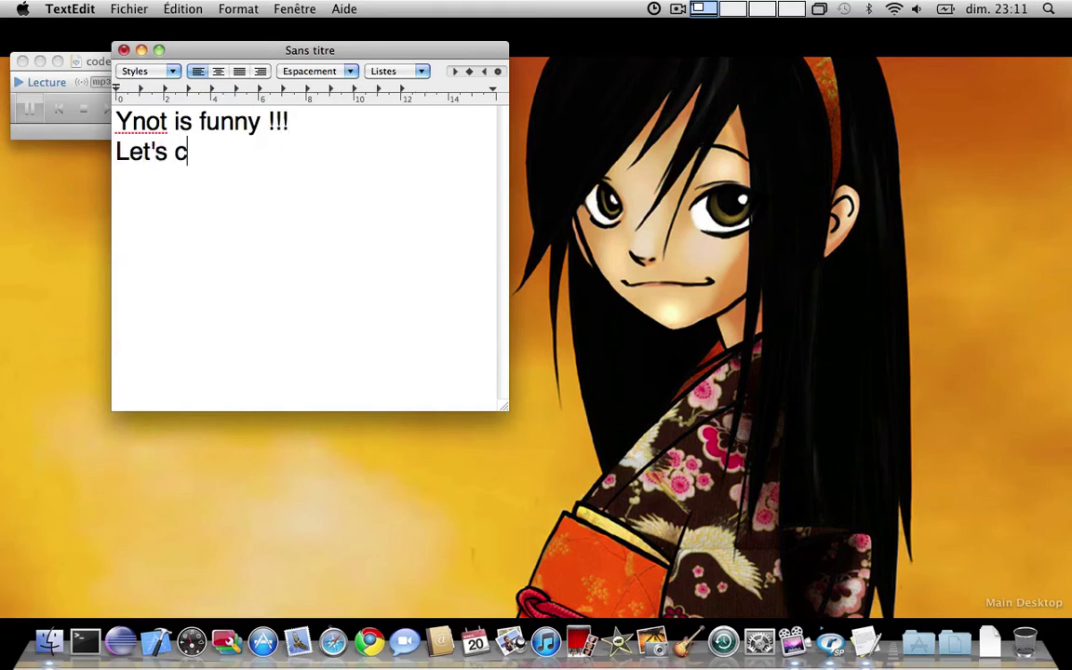
pyautogui.write('ode a simple ')
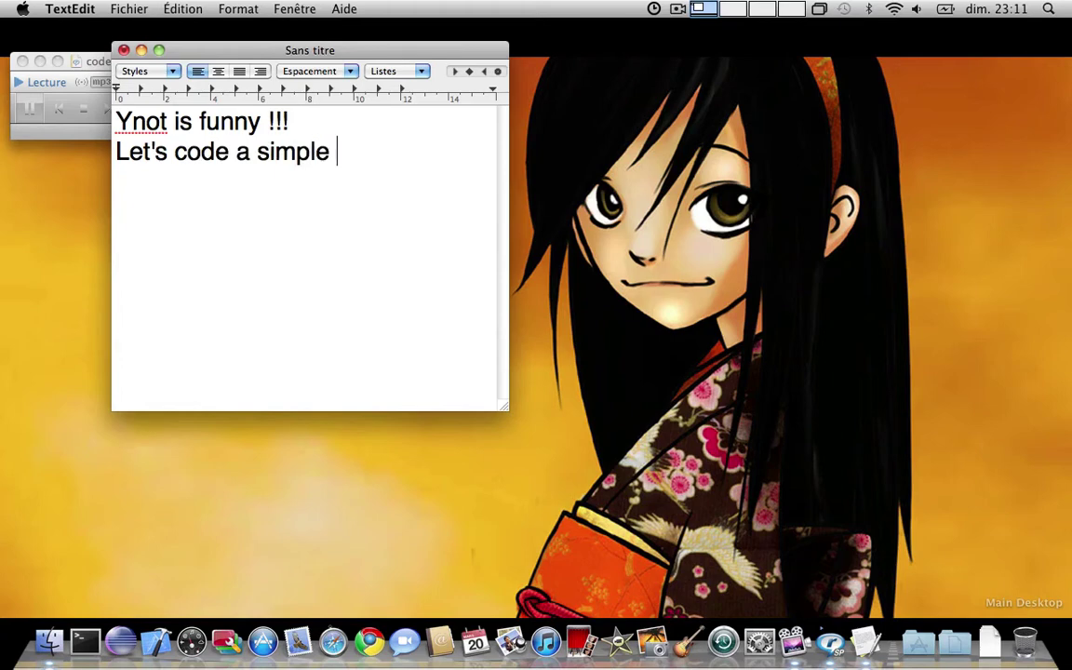
pyautogui.write('text to s')
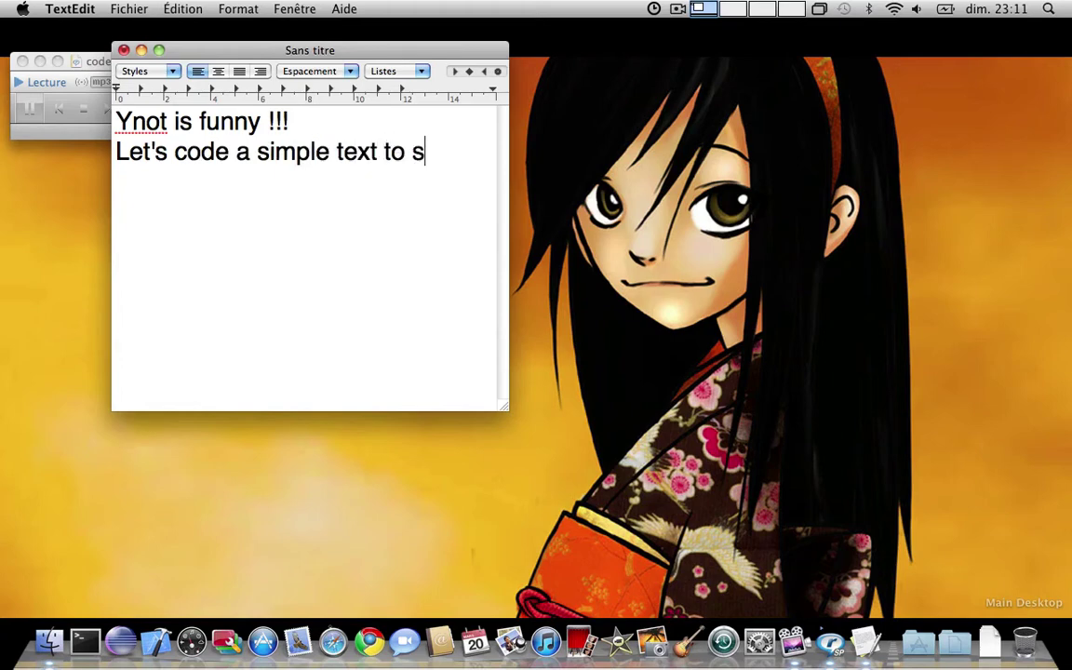
pyautogui.write('peech')
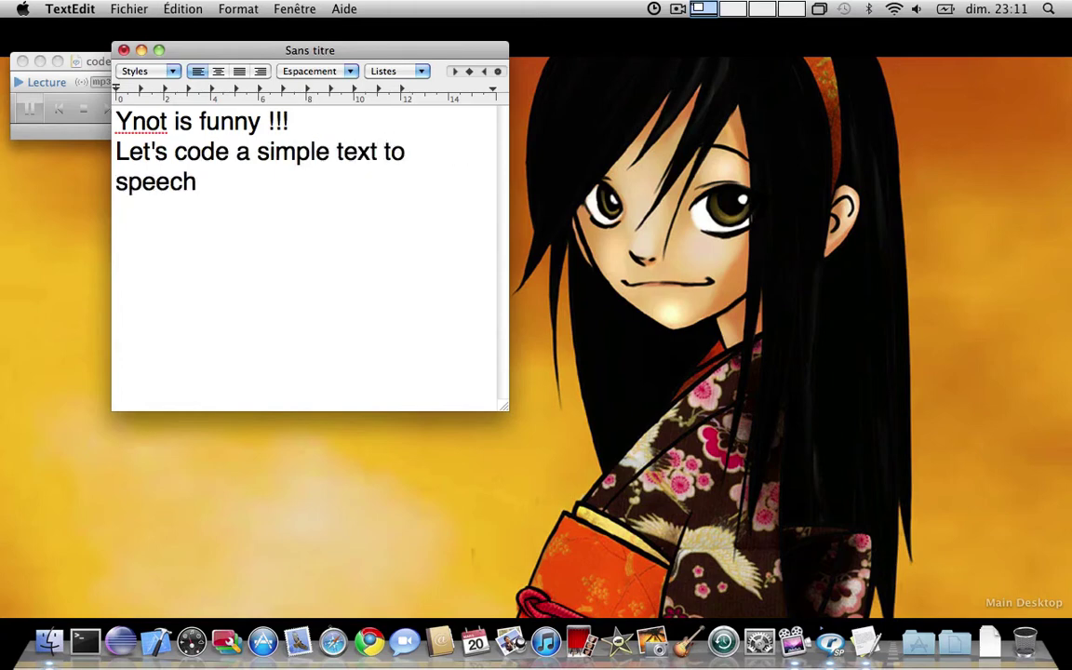
pyautogui.write('....... l')
pyautogui.write("et's go")
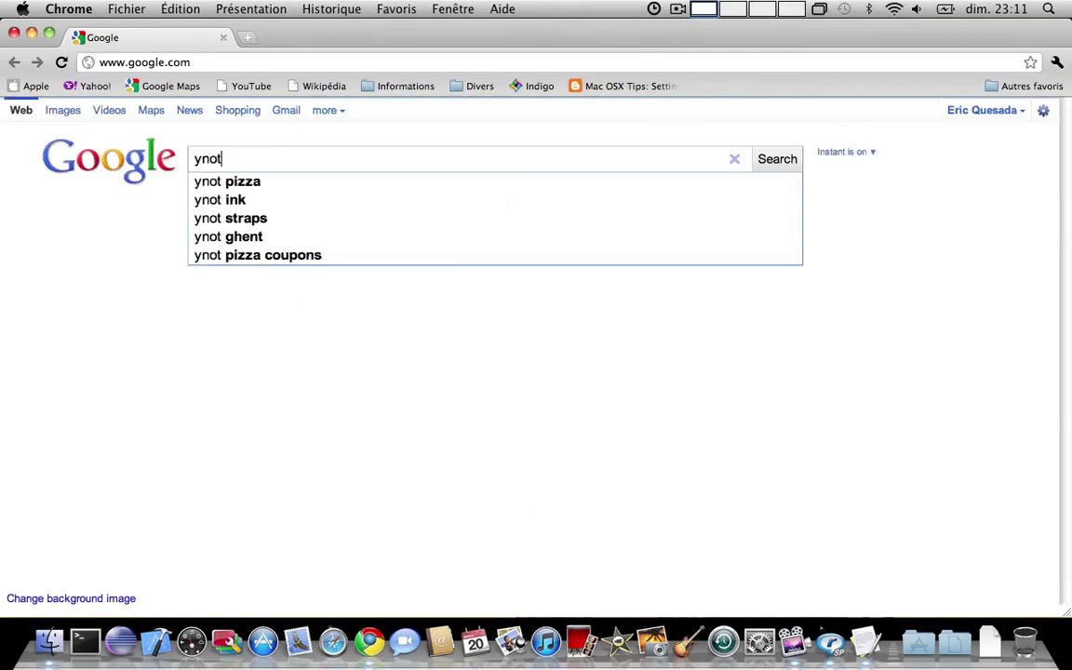
pyautogui.write('scr')
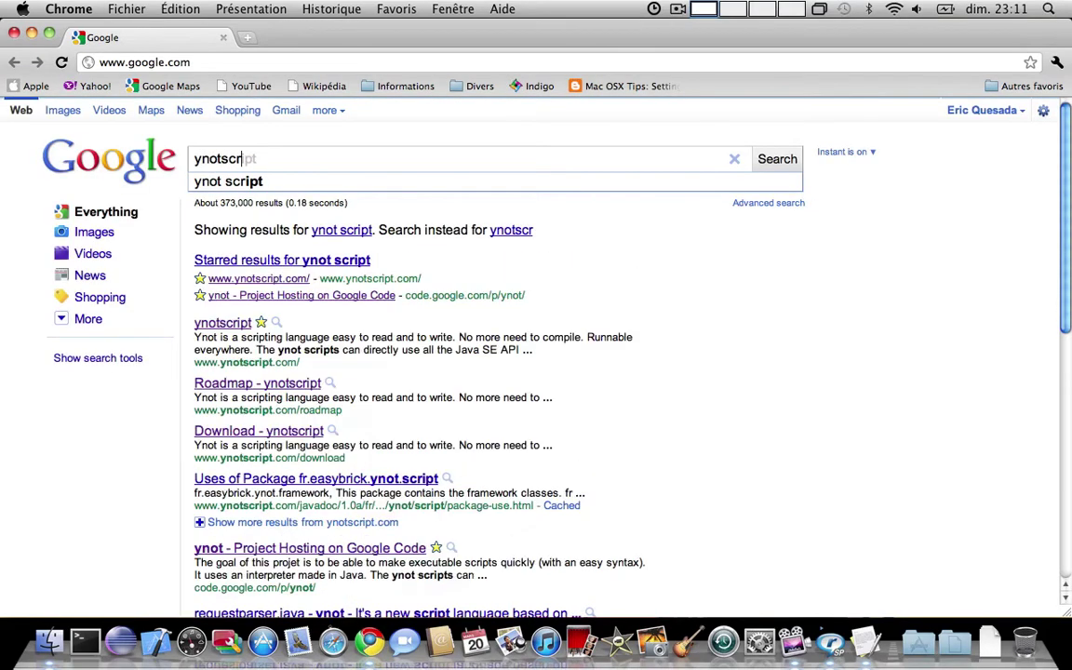
# Step: Search Google for 'ynot script', reach ynotscript's Using Jars page, and start the FreeTTS download
pyautogui.press('Tab')
pyautogui.press('Return')
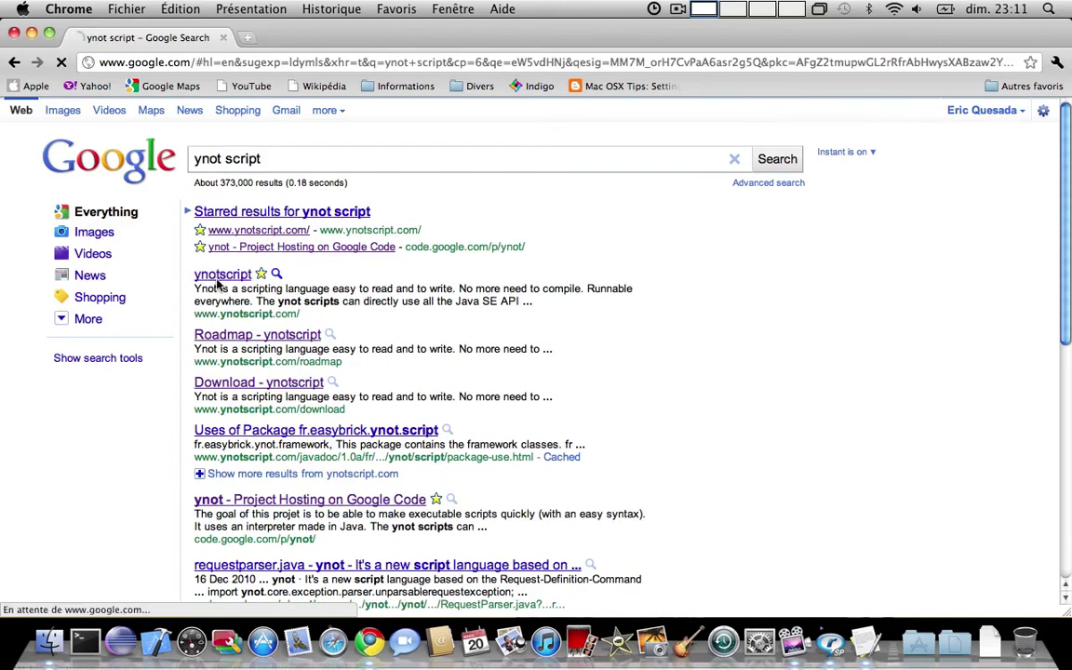
pyautogui.click(217, 276)
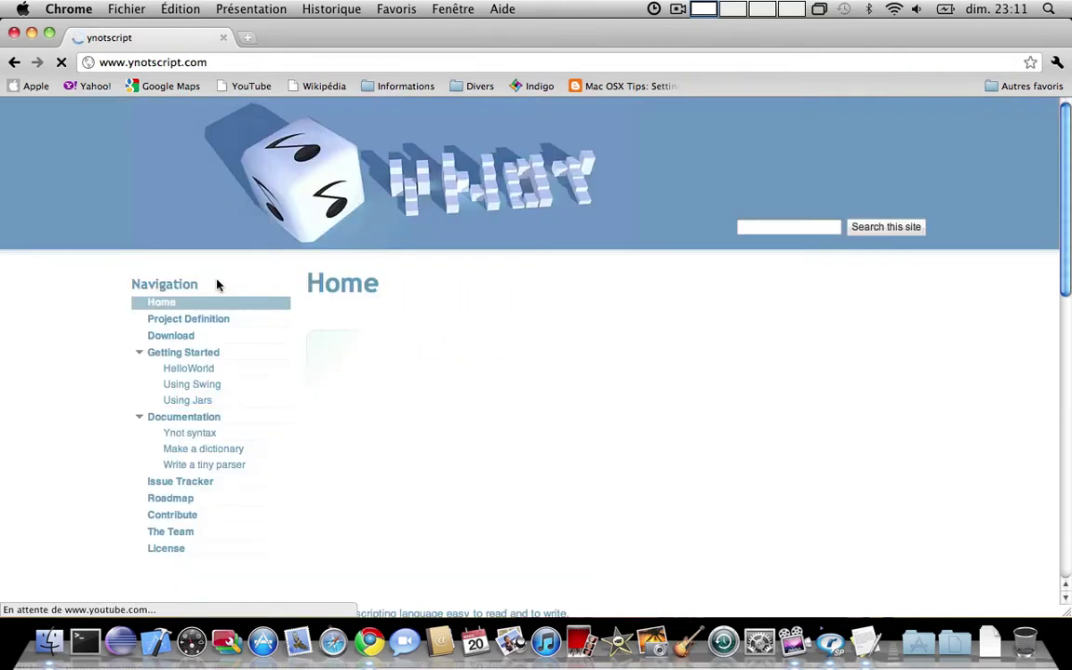
pyautogui.click(187, 400)
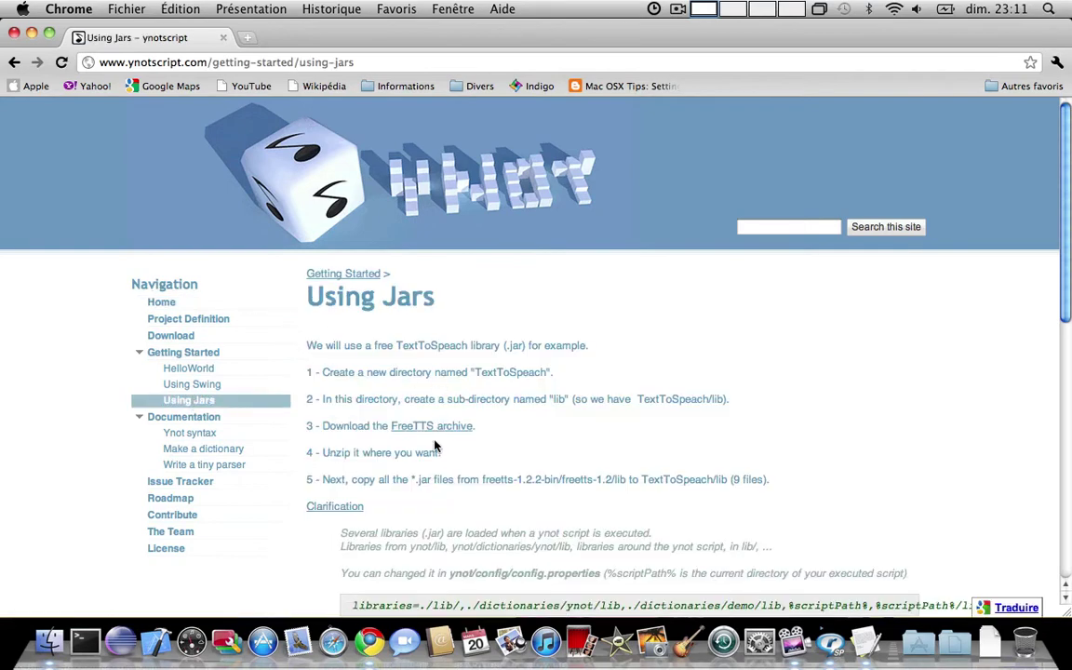
pyautogui.click(431, 426)
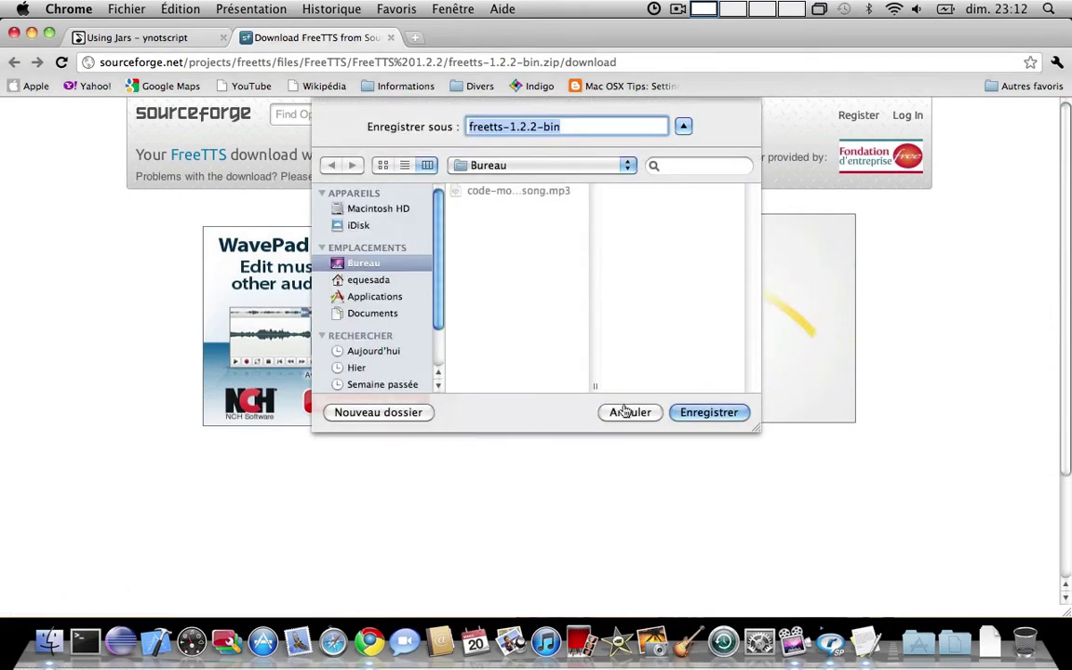
# Step: Save the freetts-1.2.2-bin archive to Bureau and return to the Using Jars page
pyautogui.click(709, 413)
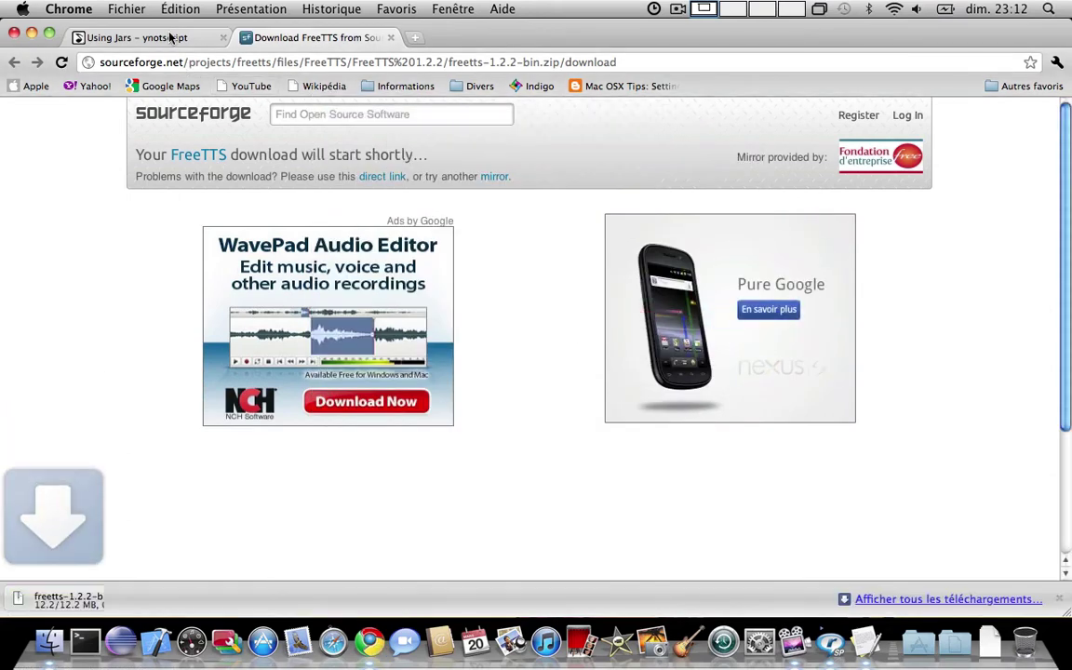
pyautogui.click(137, 37)
pyautogui.scroll(-5, 382, 243)
pyautogui.scroll(-5, 373, 242)
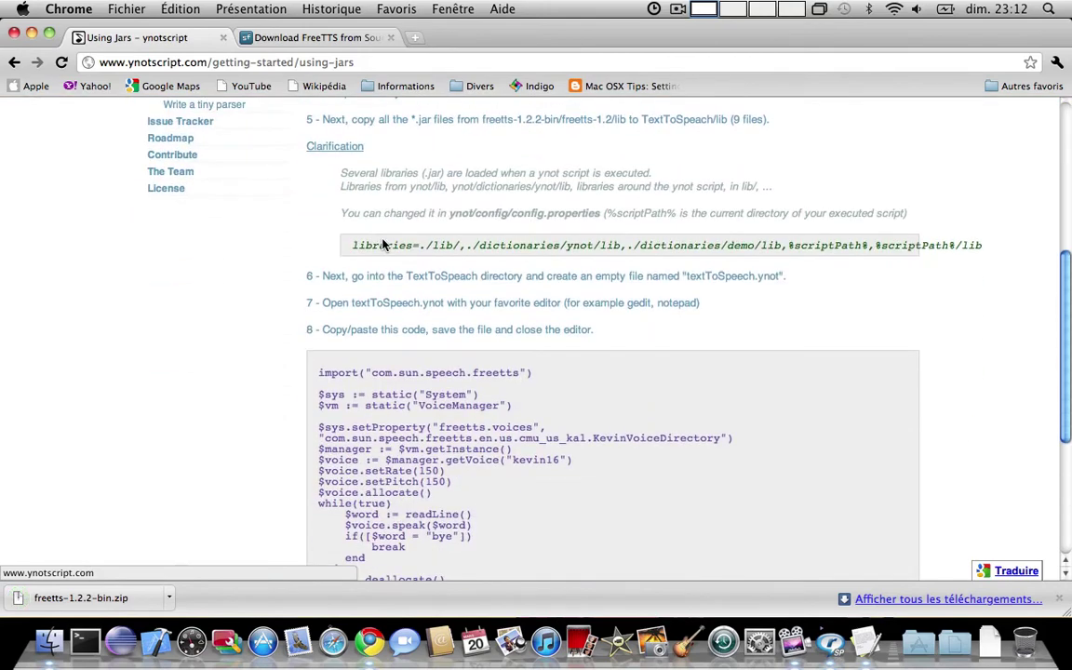
pyautogui.scroll(-3, 372, 242)
pyautogui.scroll(-3, 363, 233)
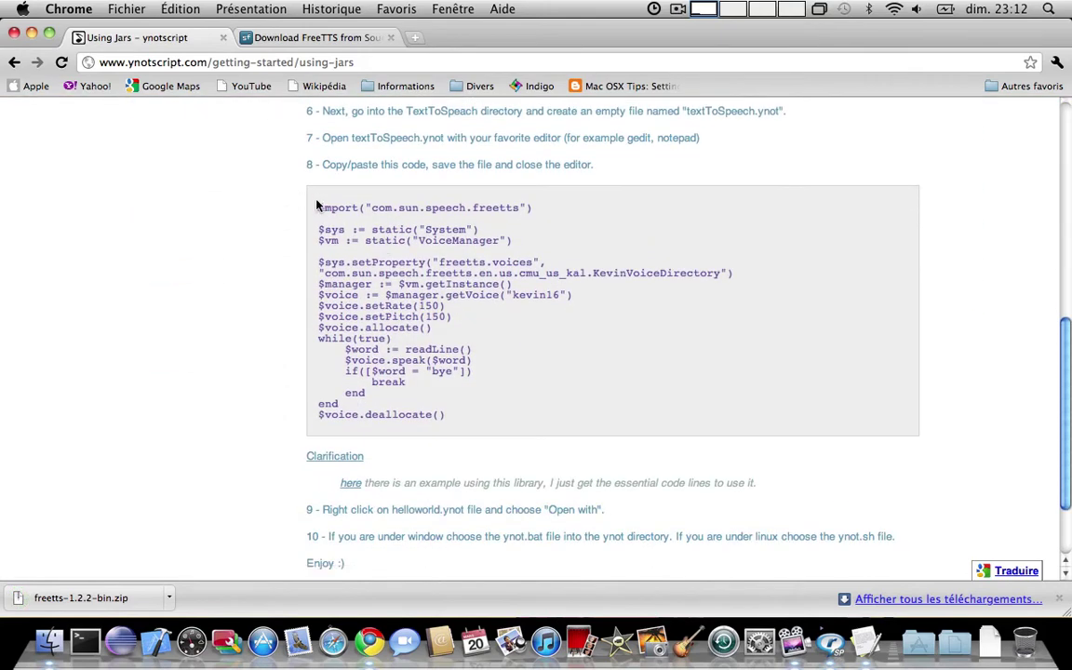
# Step: Copy the text-to-speech code sample, discard the TextEdit notes unsaved, and launch Fraise
pyautogui.moveTo(317, 206); pyautogui.dragTo(473, 426)
pyautogui.press('super+c')
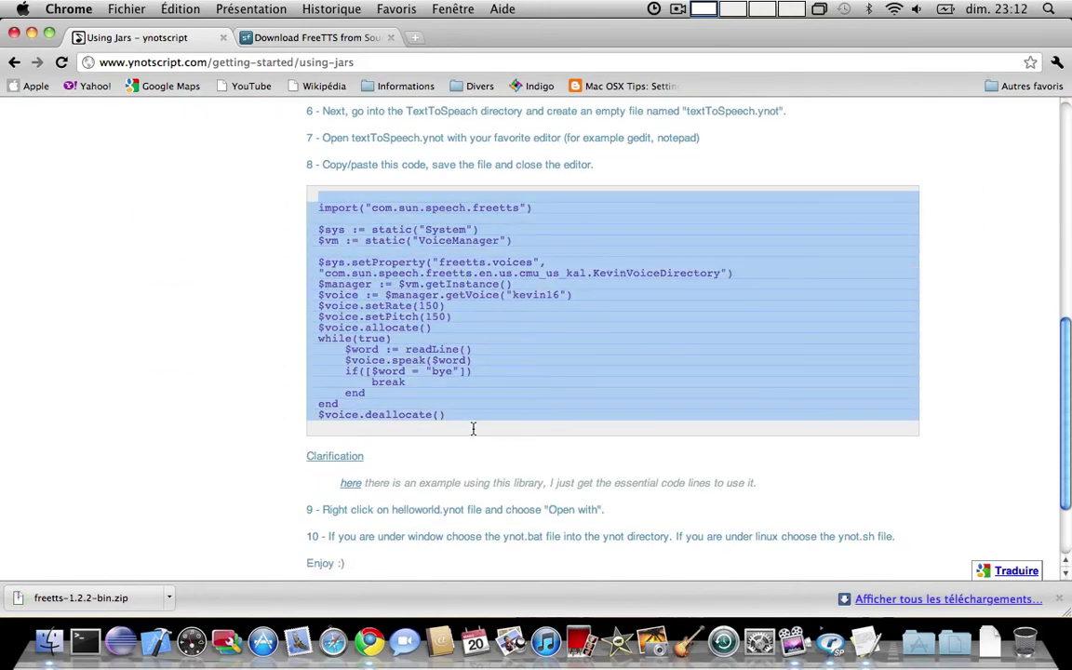
pyautogui.click(31, 38)
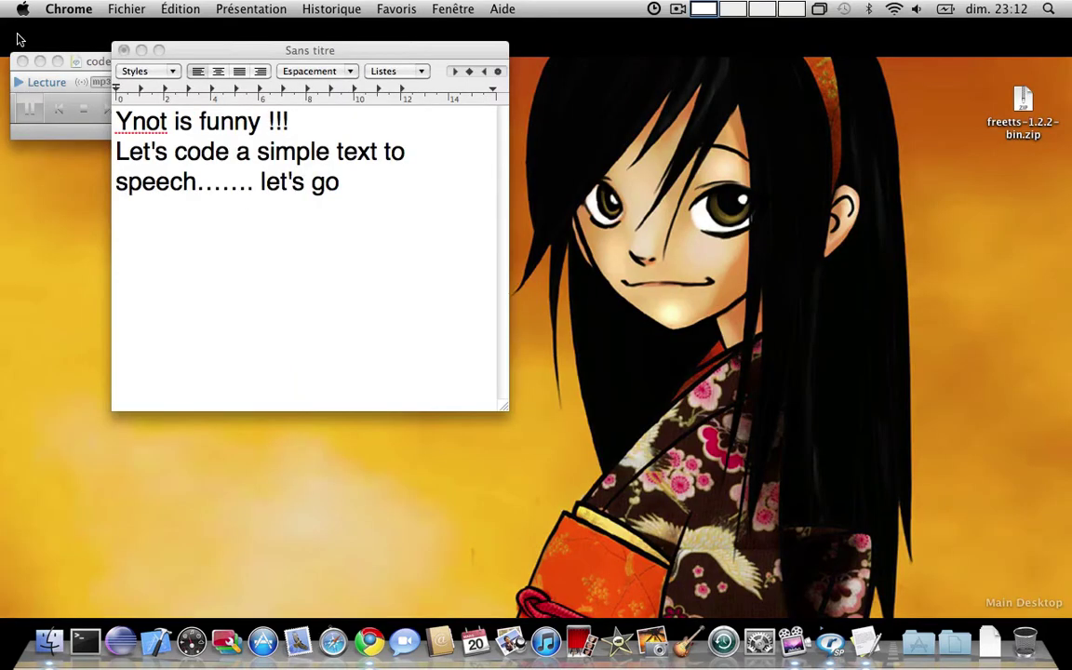
pyautogui.click(124, 51)
pyautogui.click(223, 138)
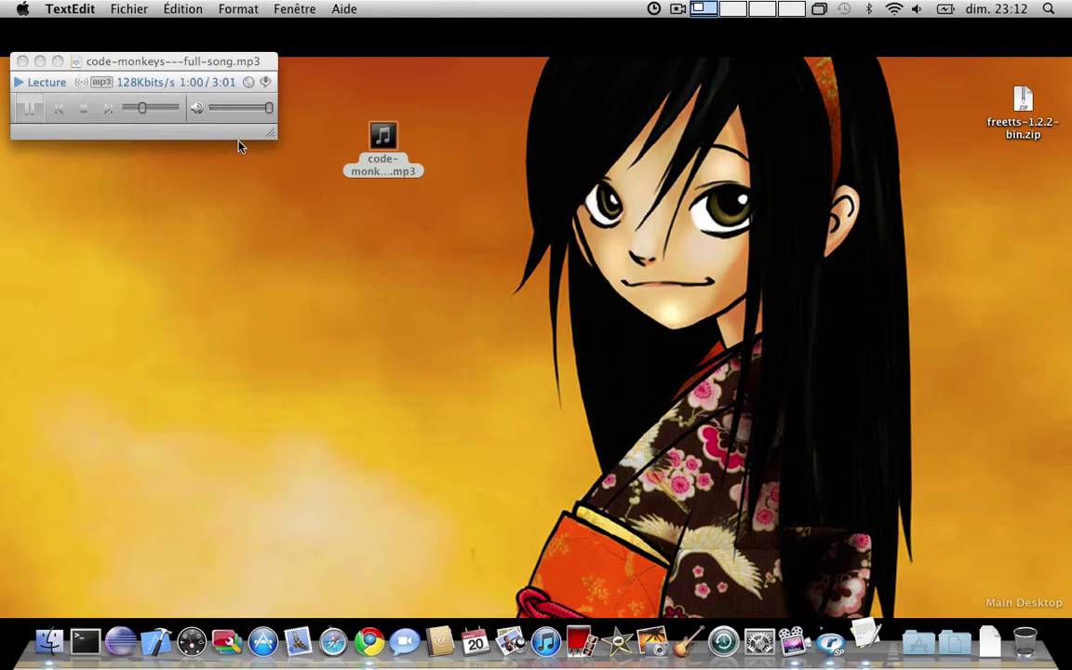
pyautogui.press('super+space')
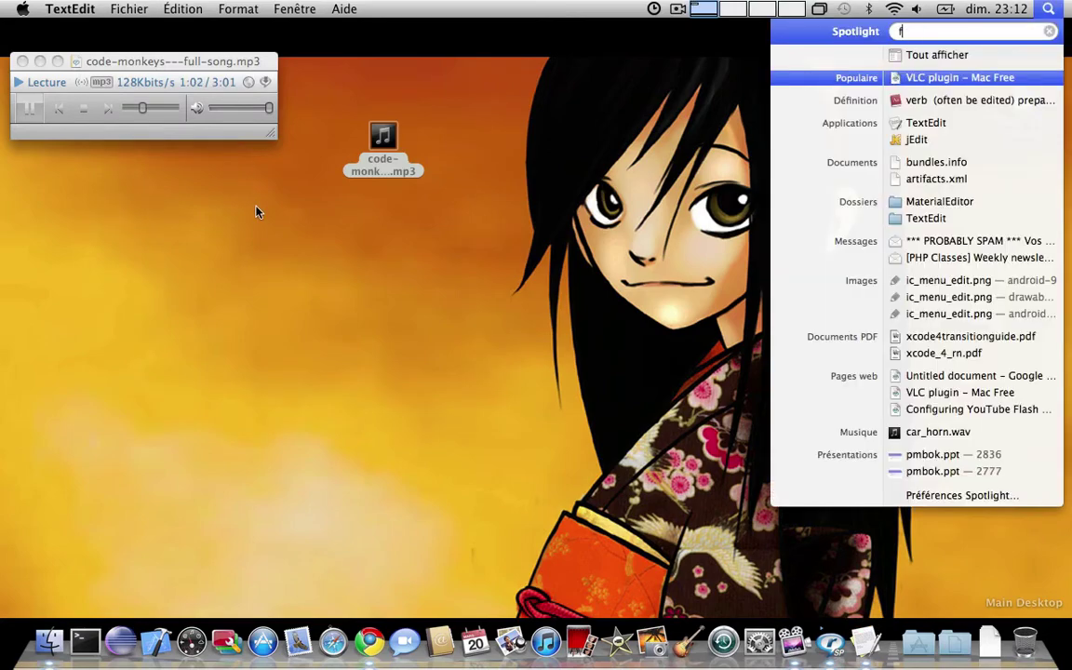
pyautogui.write('fraise')
pyautogui.press('Return')
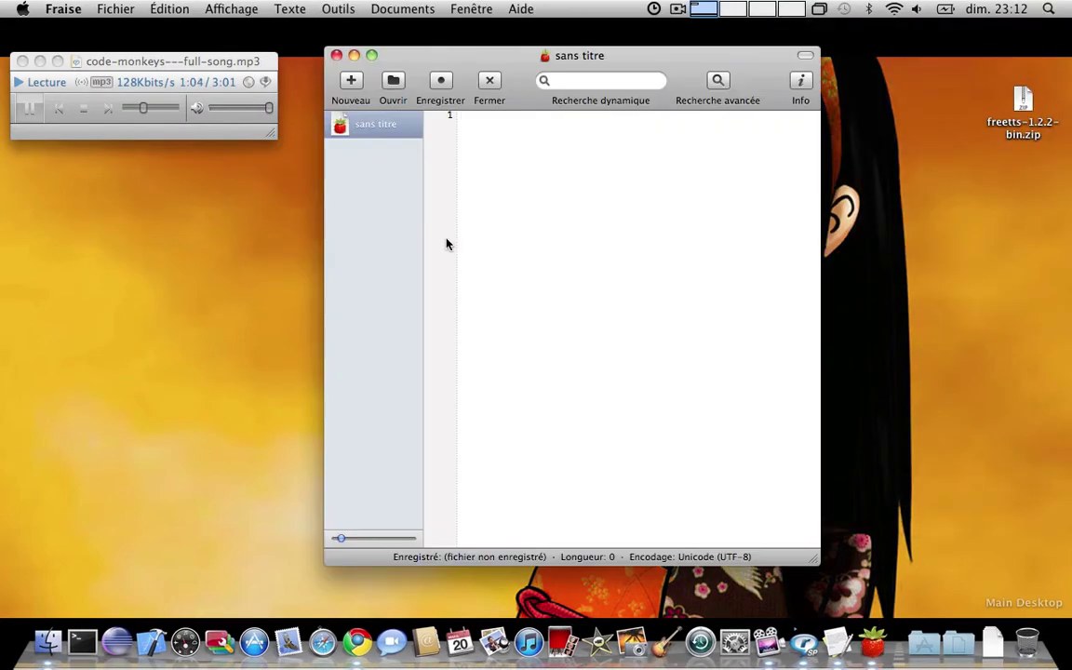
# Step: Paste the FreeTTS script and save it to Bureau as freetts.ynot
pyautogui.press('super+v')
pyautogui.press('super+s')
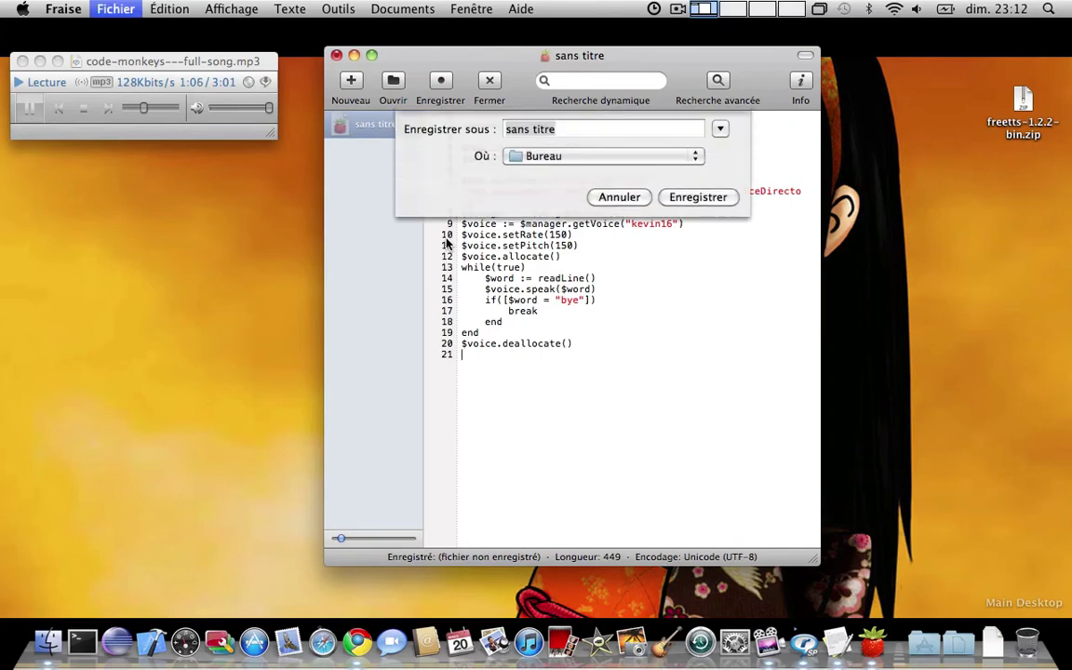
pyautogui.write('fre')
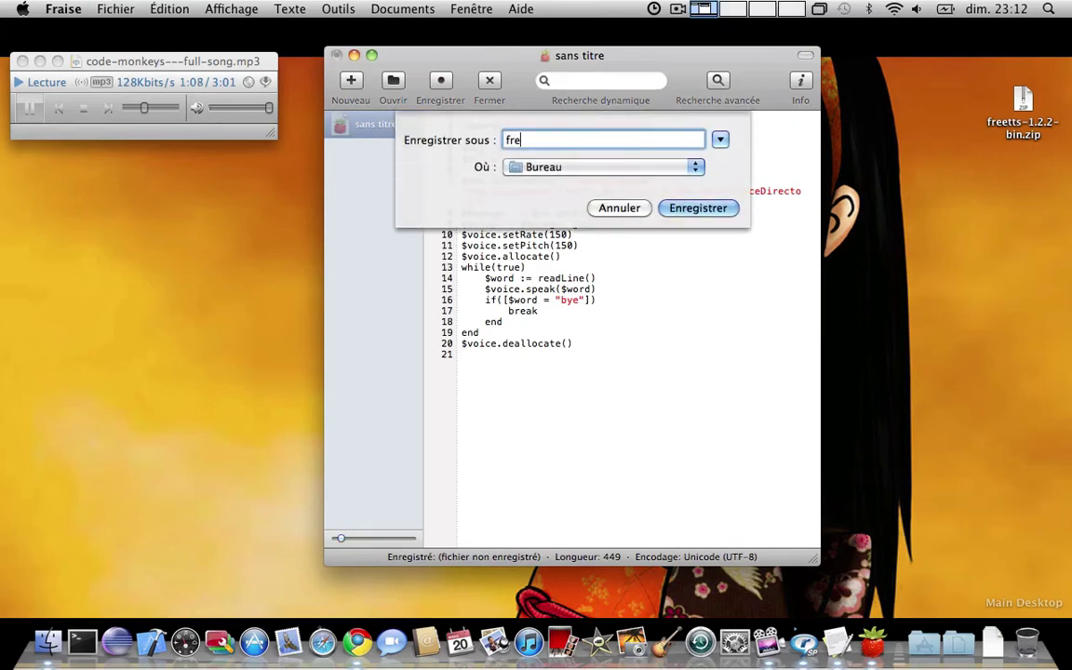
pyautogui.write('etts.')
pyautogui.write('ynot')
pyautogui.click(700, 209)
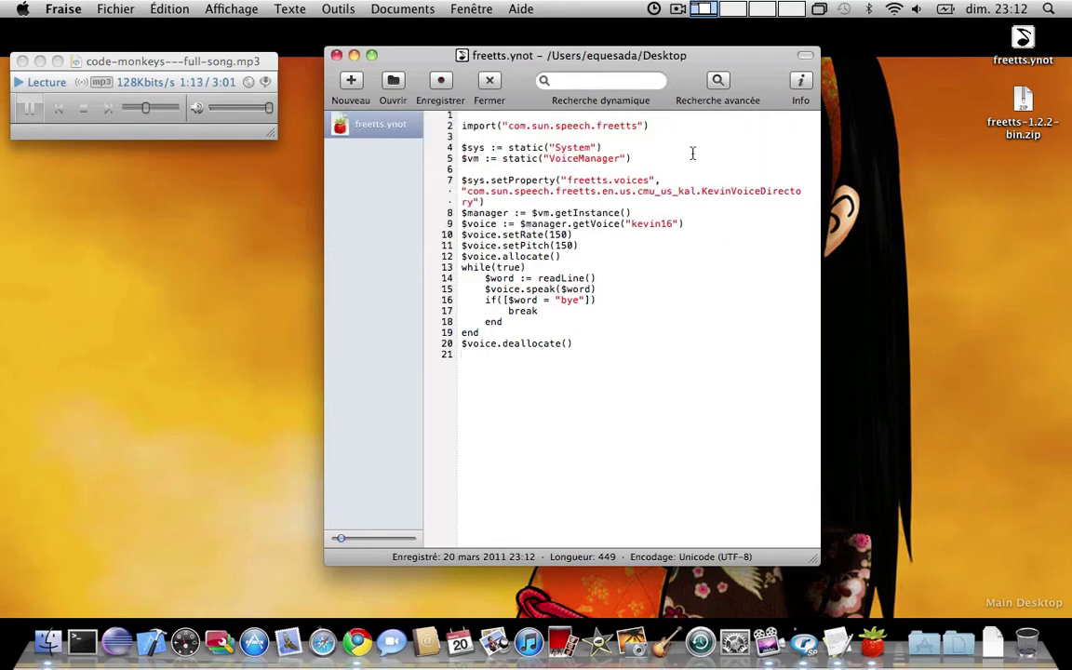
# Step: Close the saved script and extract freetts-1.2.2-bin.zip, opening the extracted folder
pyautogui.click(336, 55)
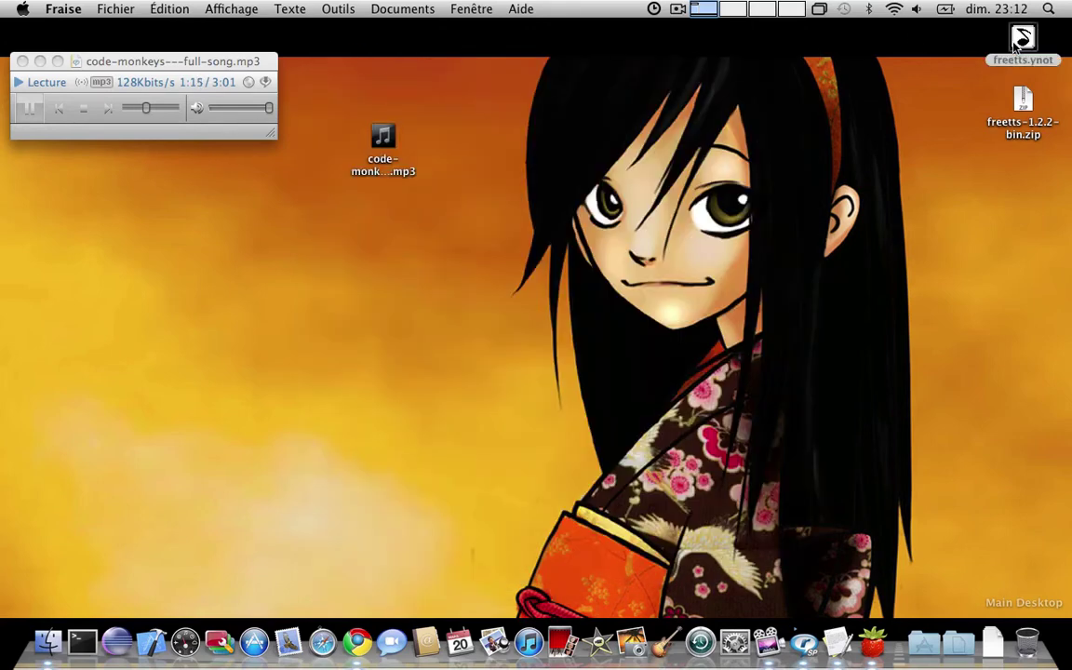
pyautogui.click(391, 326)
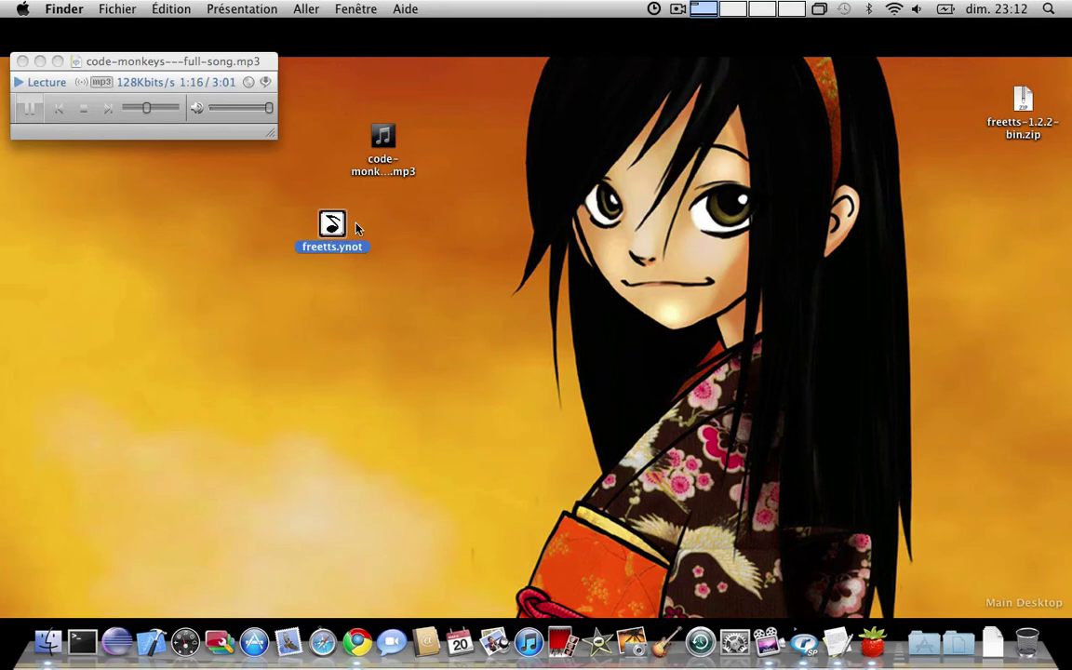
pyautogui.doubleClick(1024, 103)
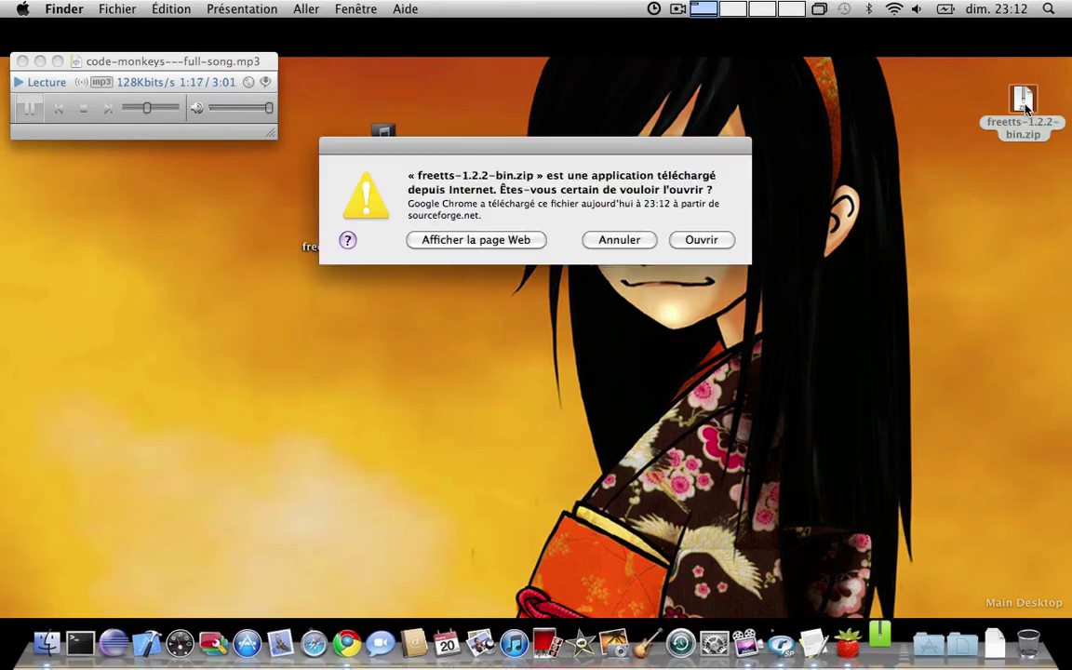
pyautogui.click(701, 239)
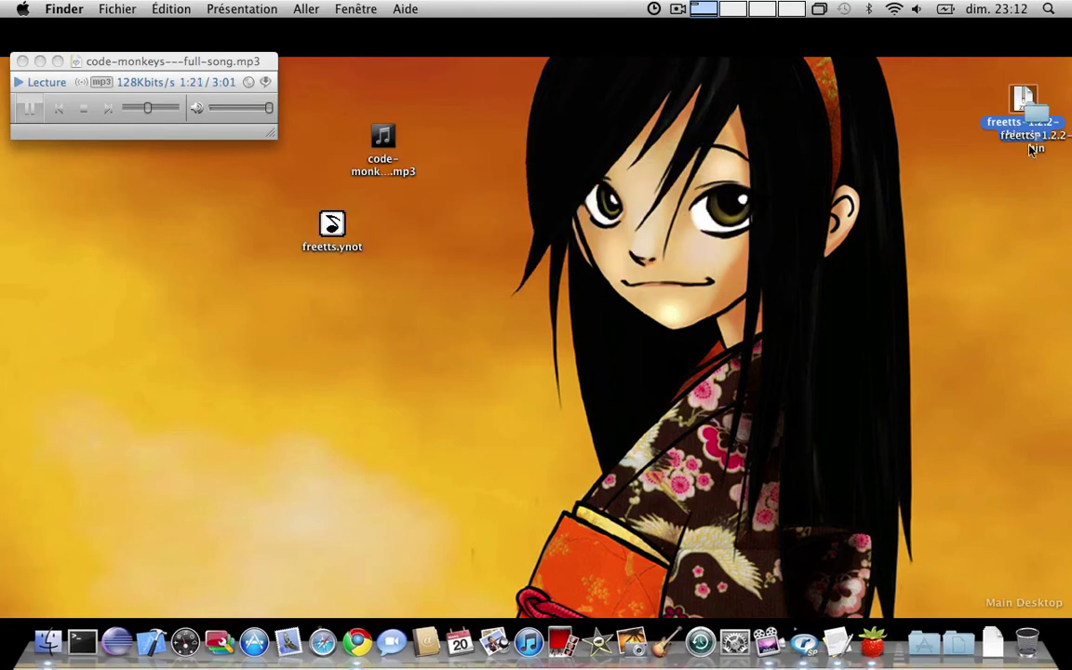
pyautogui.doubleClick(1024, 103)
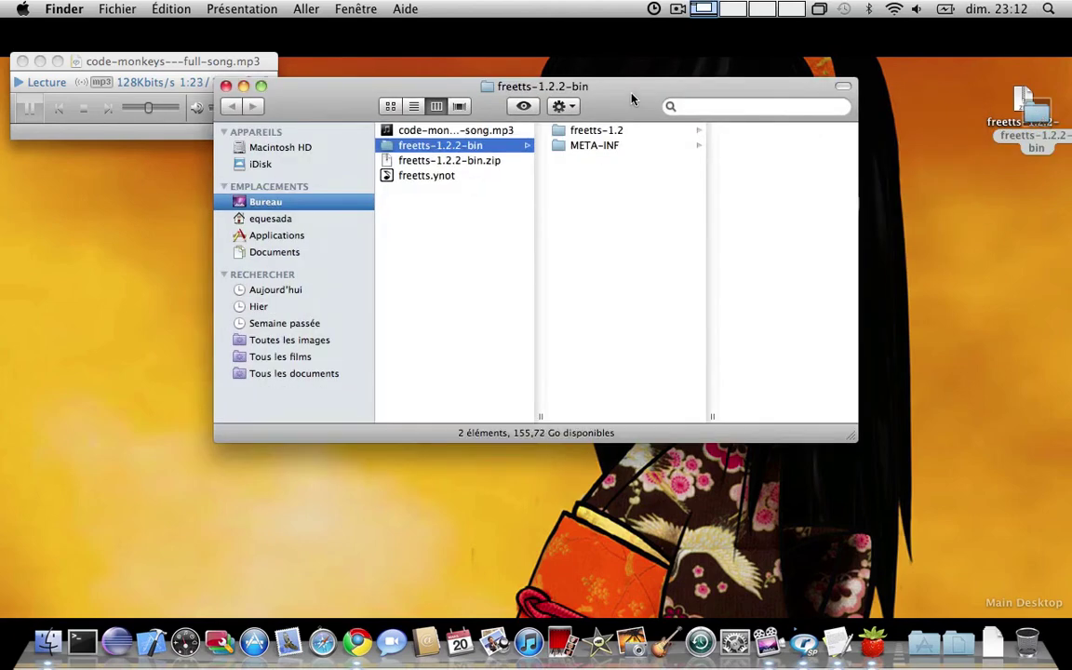
pyautogui.moveTo(632, 89); pyautogui.dragTo(882, 103)
# Step: Move the freetts-1.2 lib folder to the desktop and trash the archive and extracted folder
pyautogui.click(814, 146)
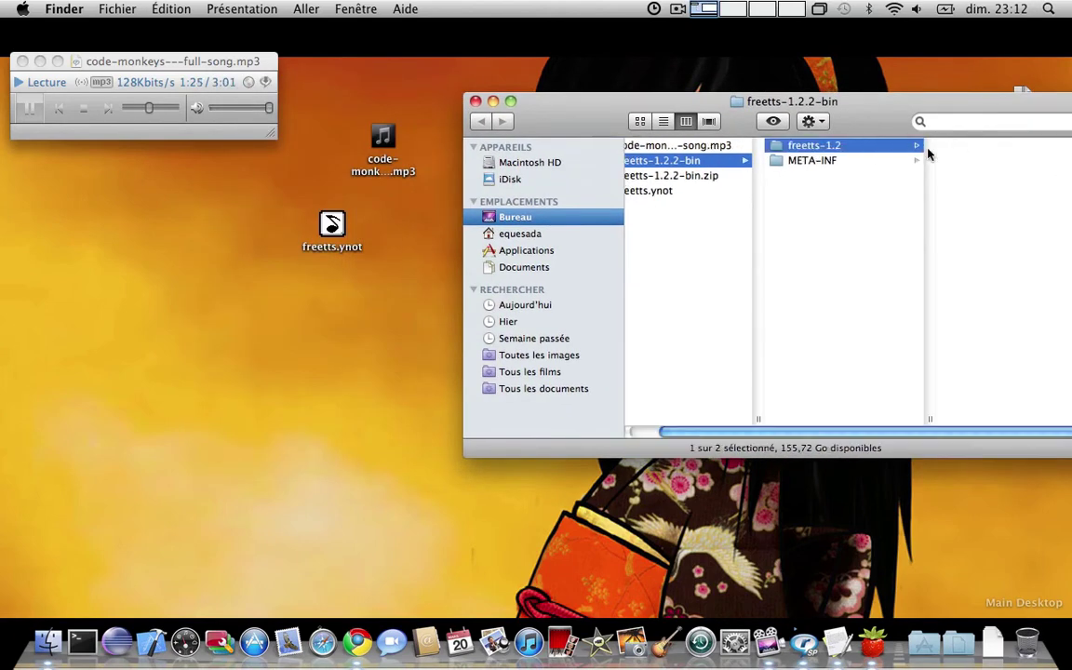
pyautogui.click(794, 236)
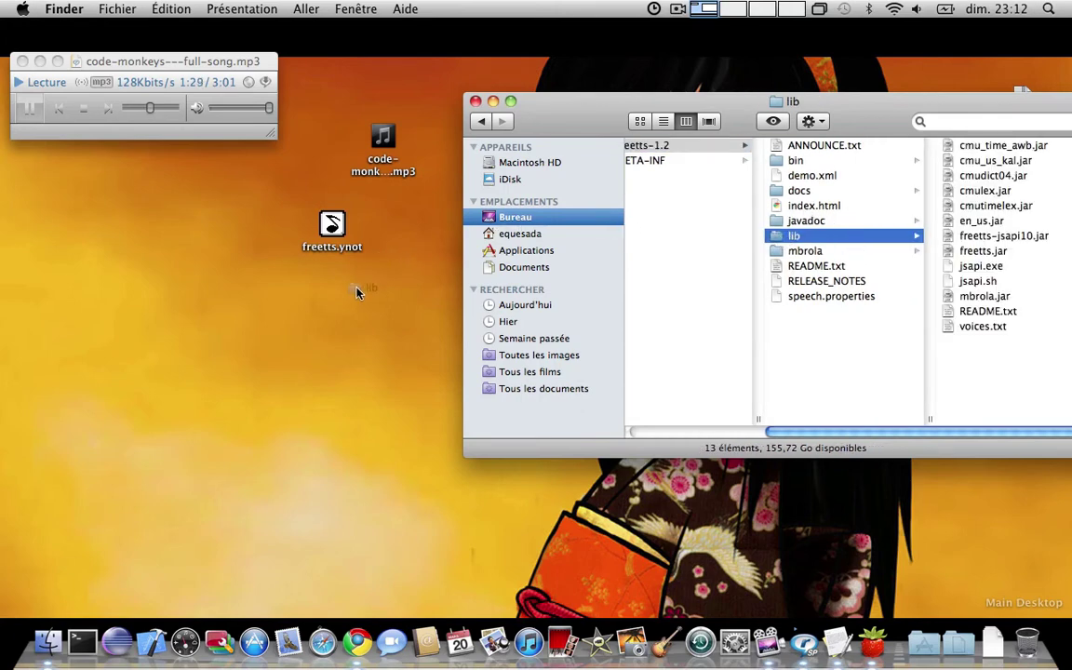
pyautogui.moveTo(357, 291); pyautogui.dragTo(357, 292)
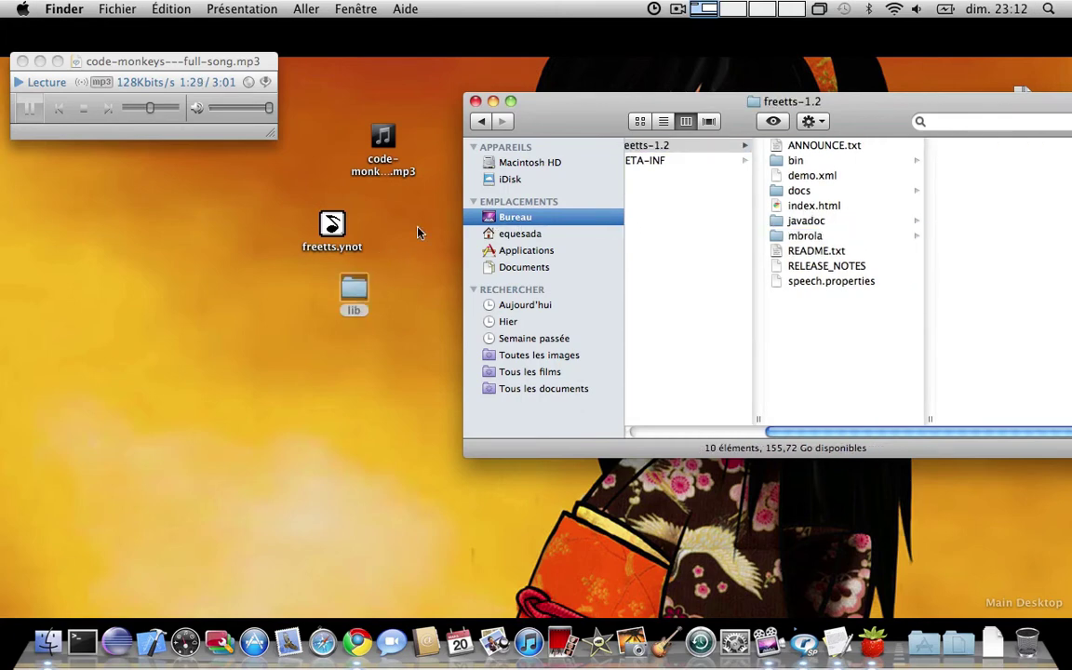
pyautogui.click(477, 102)
pyautogui.click(1024, 97)
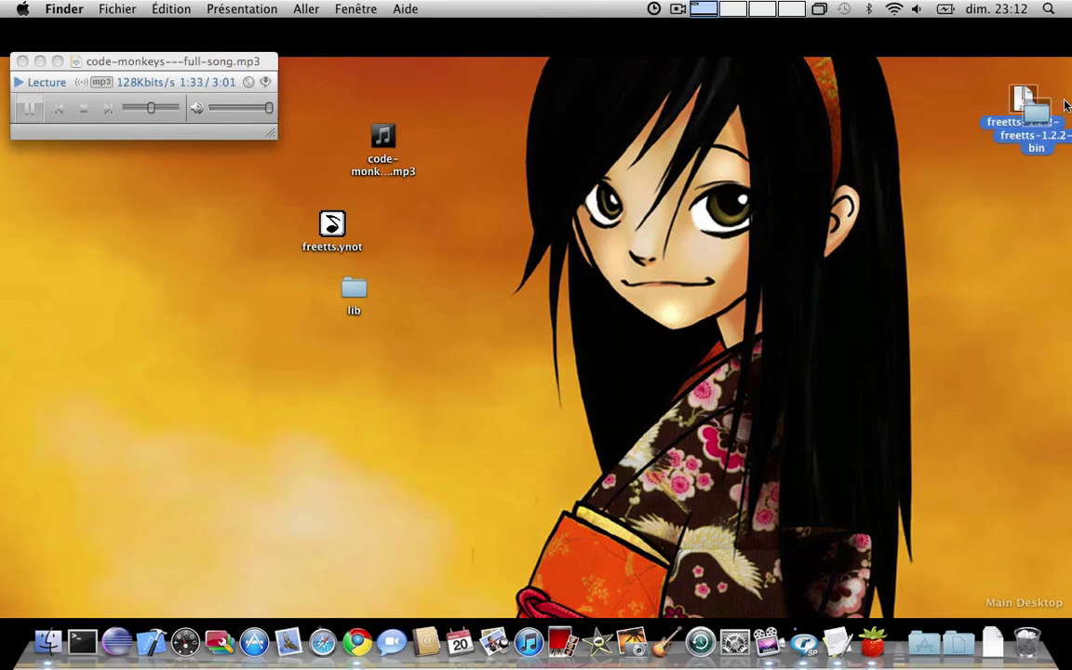
pyautogui.moveTo(1066, 105); pyautogui.dragTo(968, 110)
# Step: Run freetts.ynot in X11, lower RealPlayer's volume, and speak 'C0de monkey is a simple man'
pyautogui.doubleClick(333, 228)
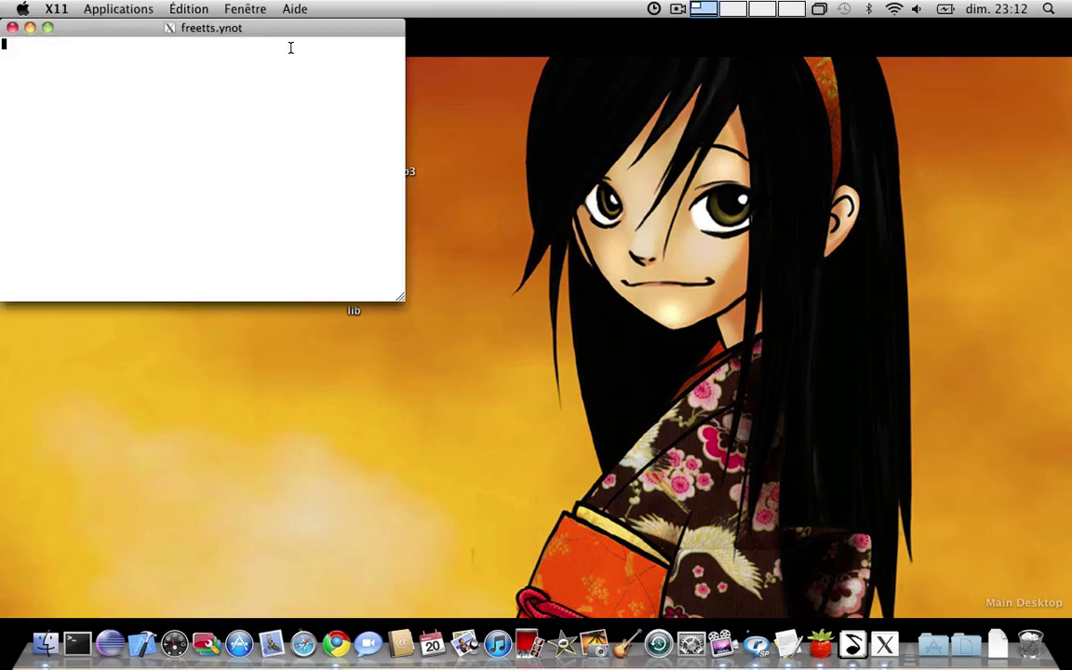
pyautogui.moveTo(290, 31); pyautogui.dragTo(377, 190)
pyautogui.write('COde monkey is a si')
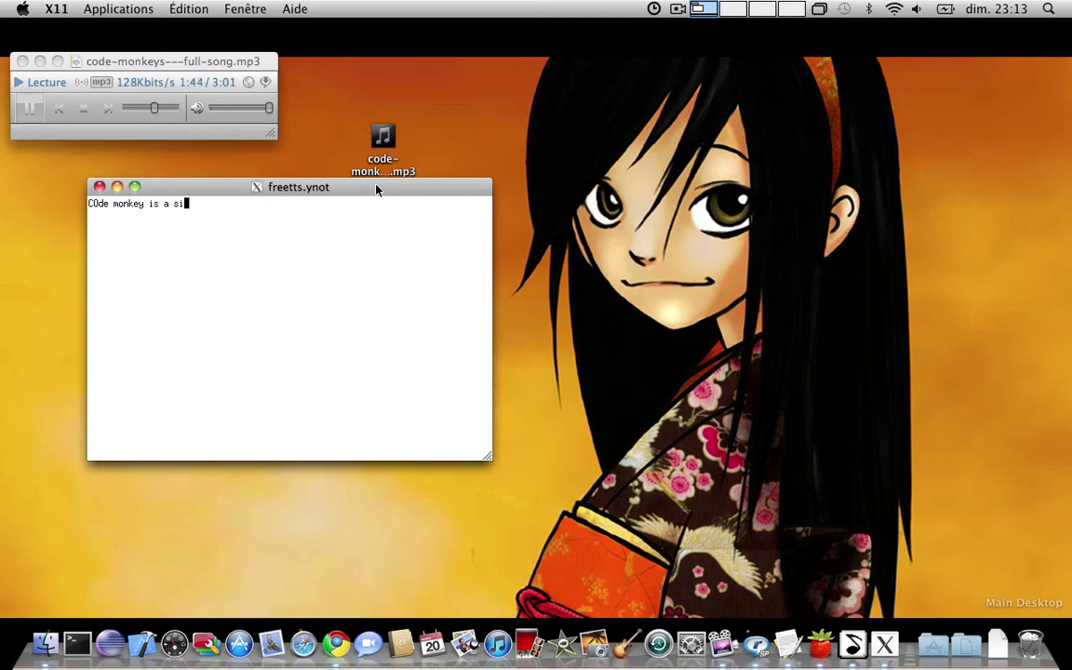
pyautogui.write('mple man')
pyautogui.click(270, 109)
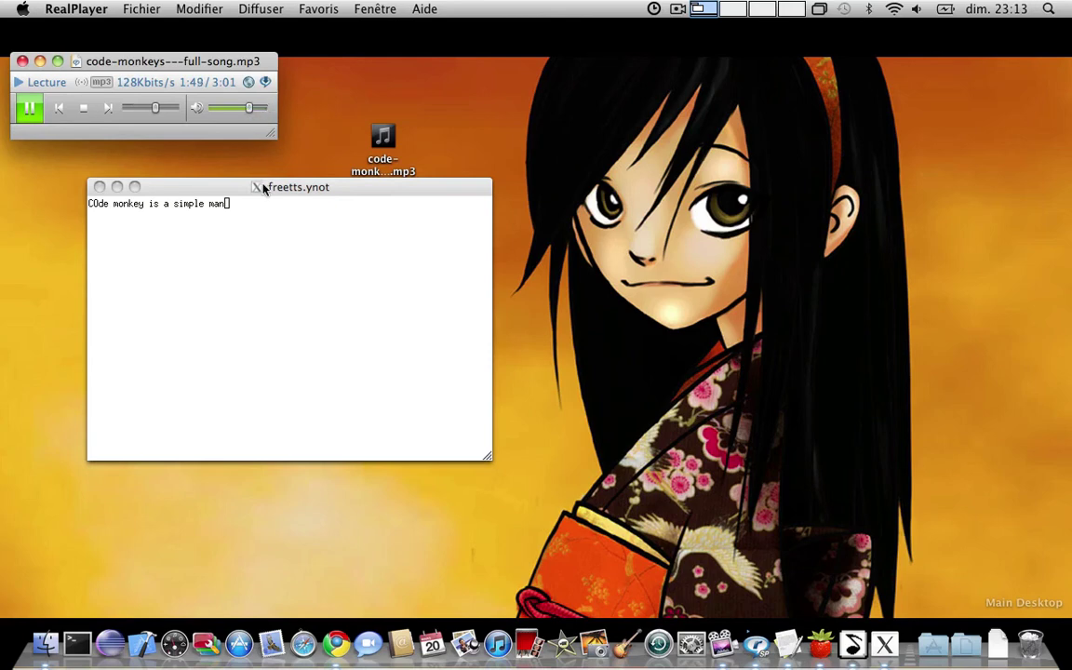
pyautogui.click(264, 217)
pyautogui.press('Return')
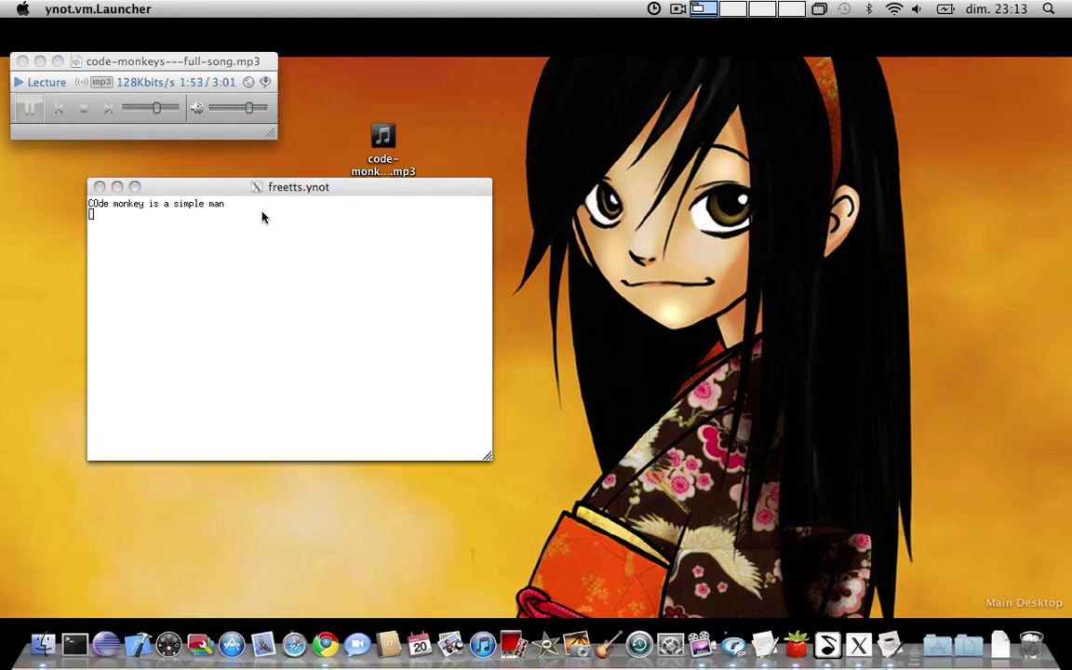
pyautogui.click(263, 217)
pyautogui.write('Code mo')
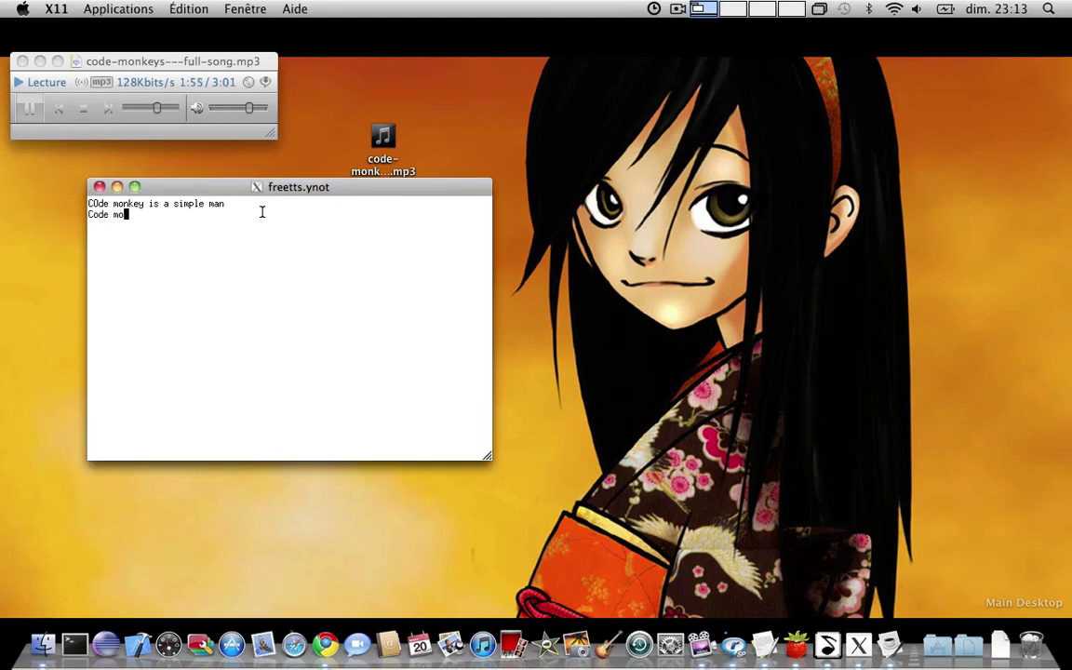
pyautogui.write('nkey like you')
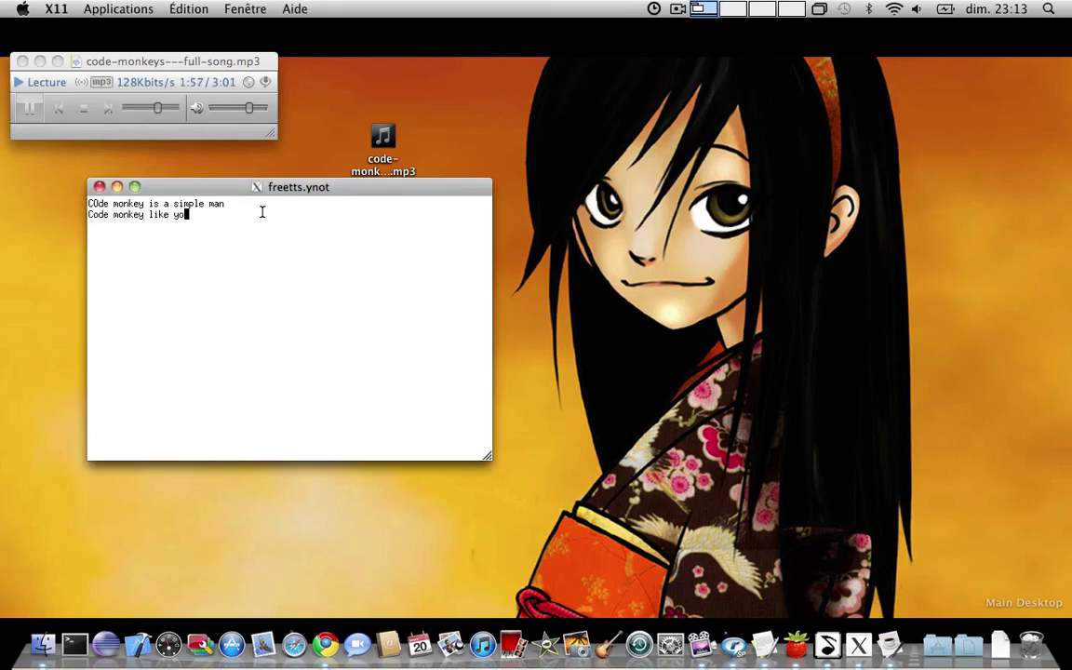